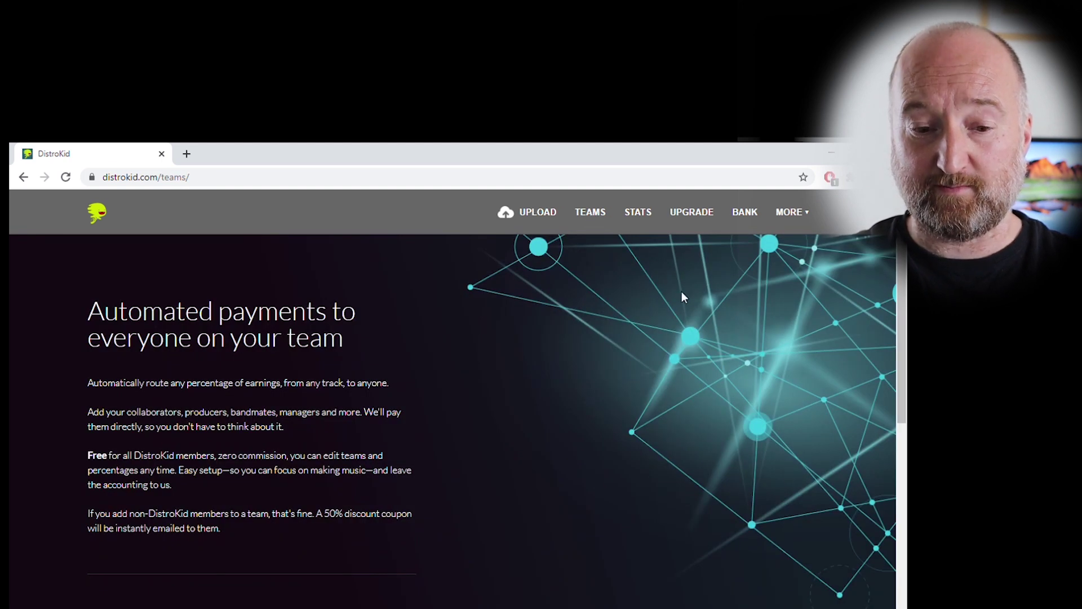
# Step: Review the Teams page's description of automated payments and team setup
pyautogui.scroll(-3, 899, 268)
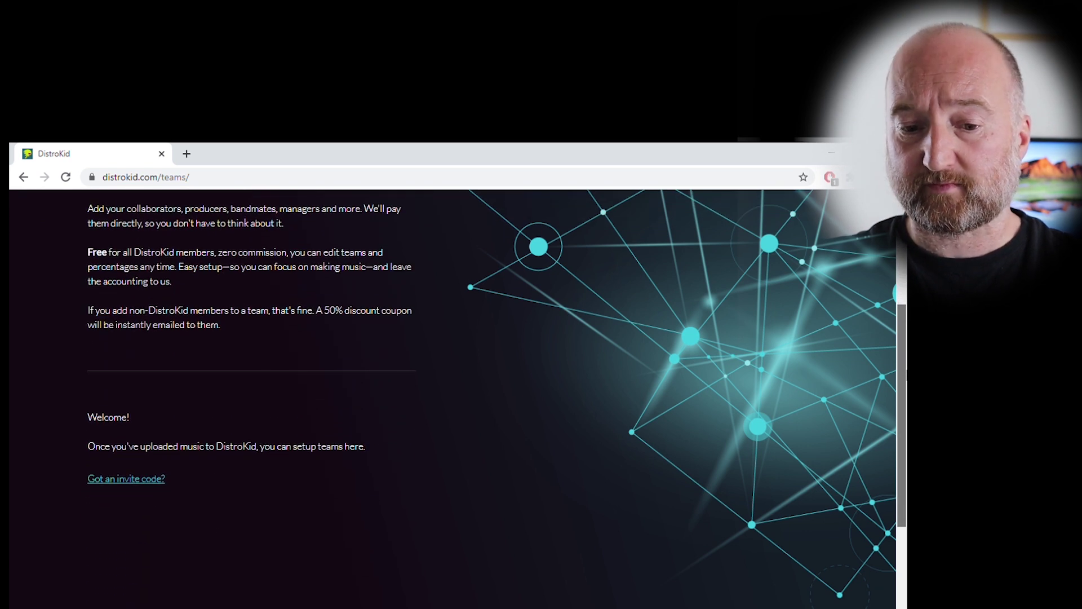
pyautogui.scroll(2, 451, 394)
pyautogui.scroll(-1, 451, 394)
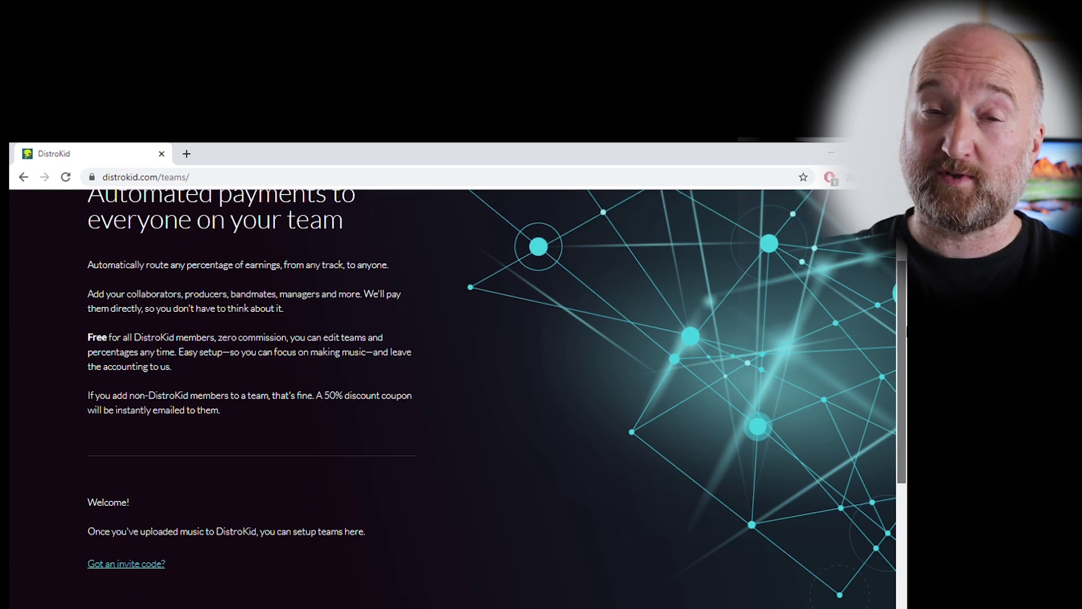
pyautogui.scroll(2, 702, 216)
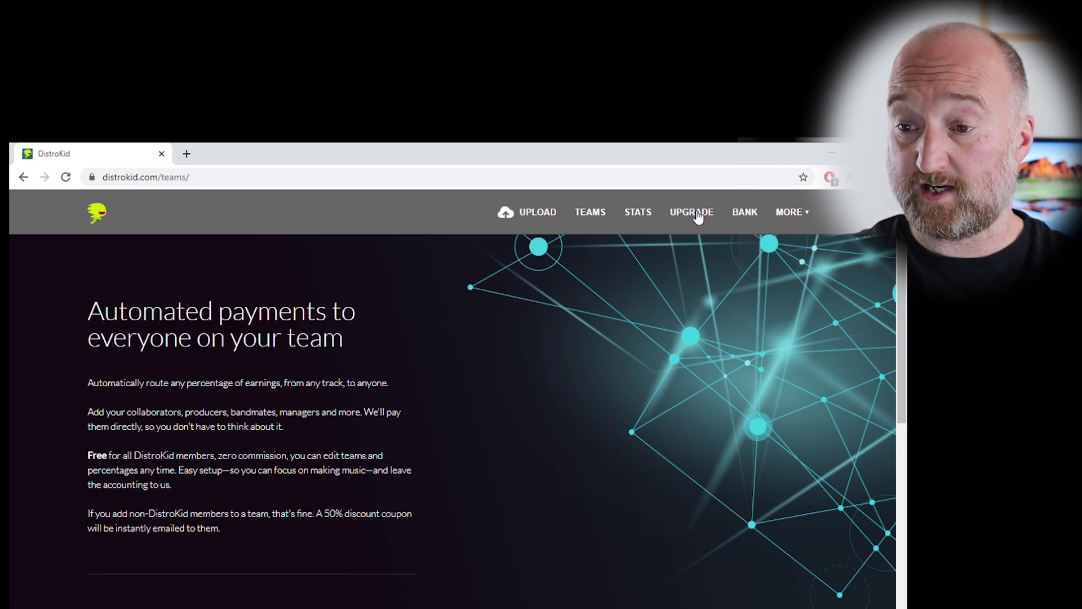
# Step: Check the daily stats page and compare the Musician, Musician Plus and Label plans on the upgrade page
pyautogui.click(643, 213)
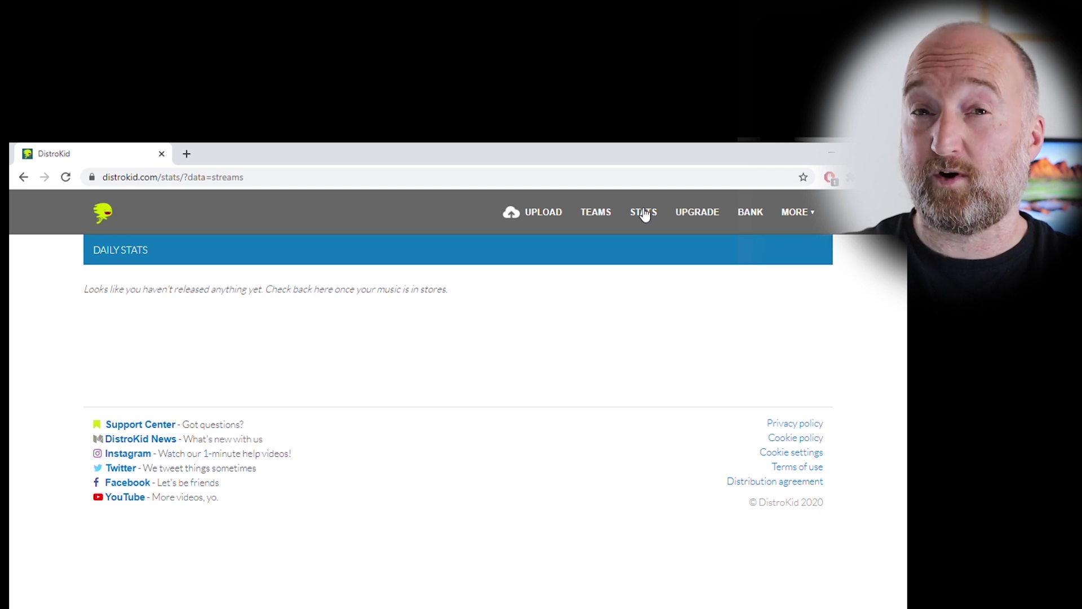
pyautogui.click(693, 215)
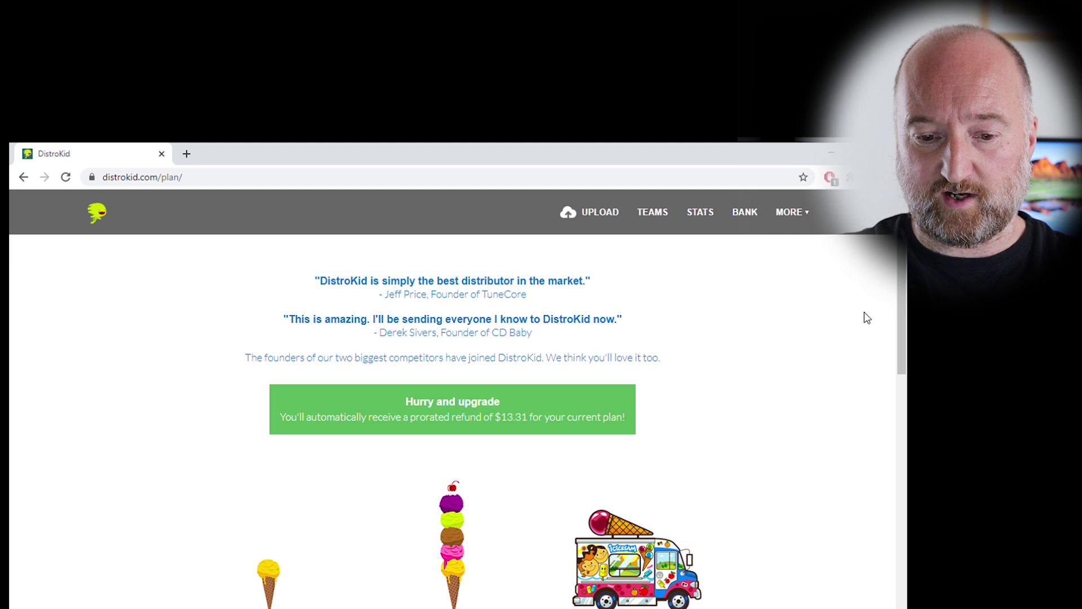
pyautogui.scroll(-3, 896, 250)
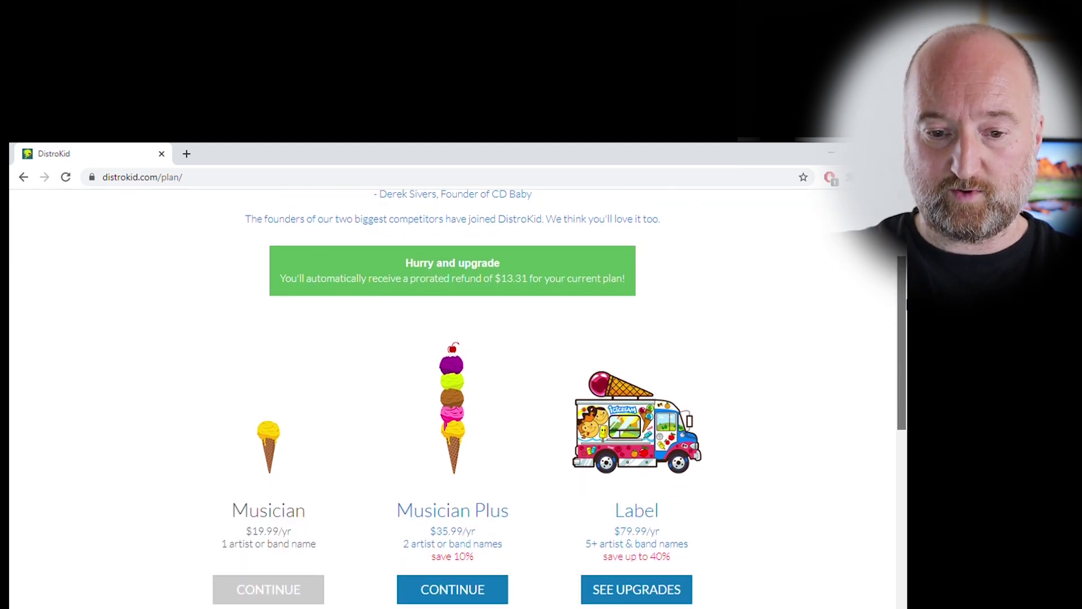
pyautogui.moveTo(906, 318); pyautogui.dragTo(906, 361)
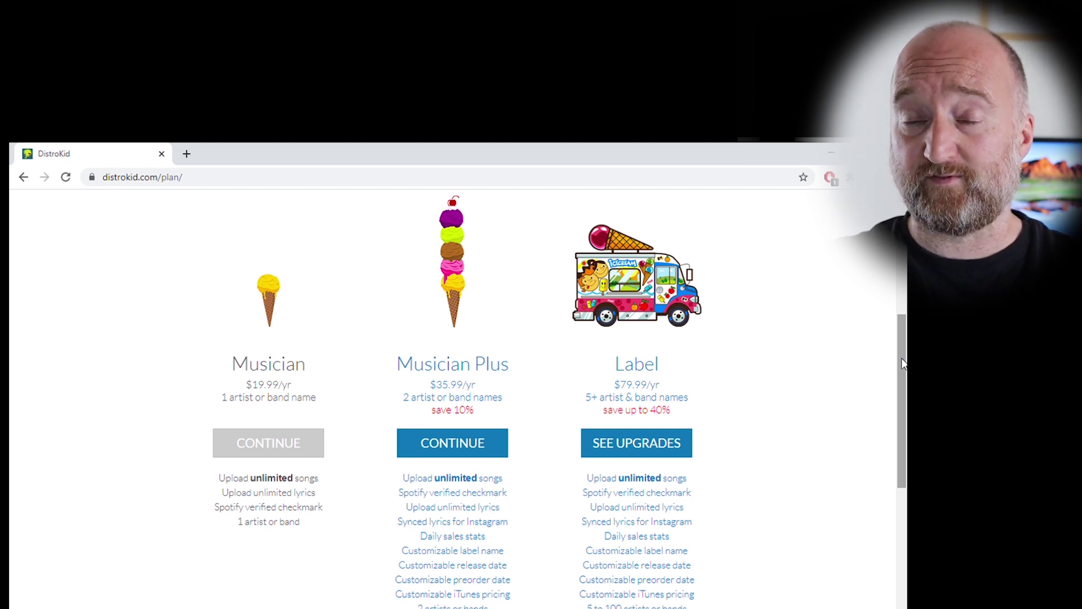
pyautogui.moveTo(903, 363); pyautogui.dragTo(897, 242)
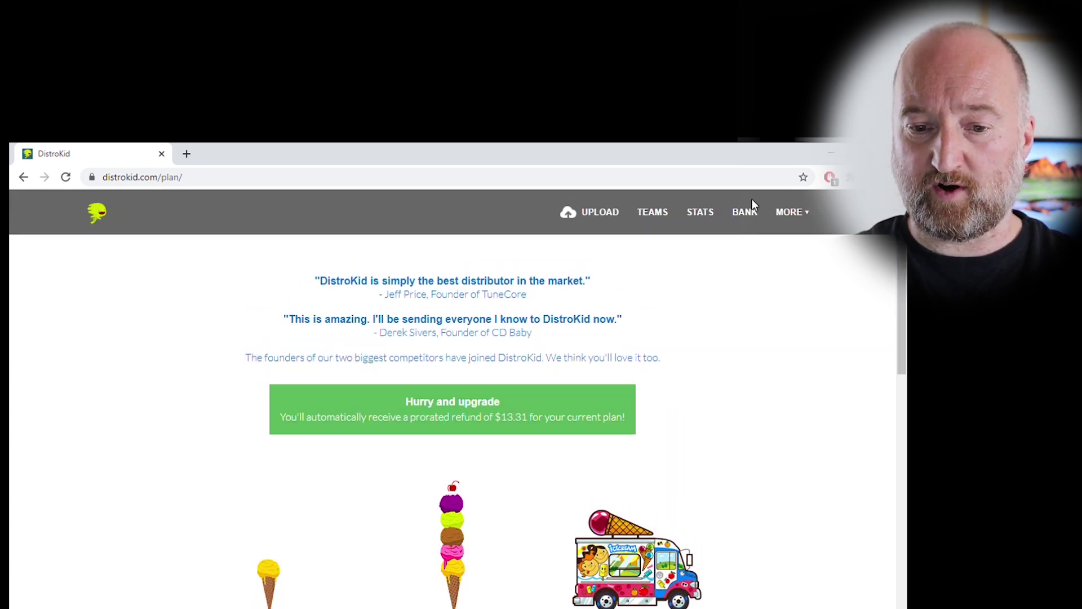
# Step: Review the earnings and withdrawals sections of the Bank page
pyautogui.click(745, 213)
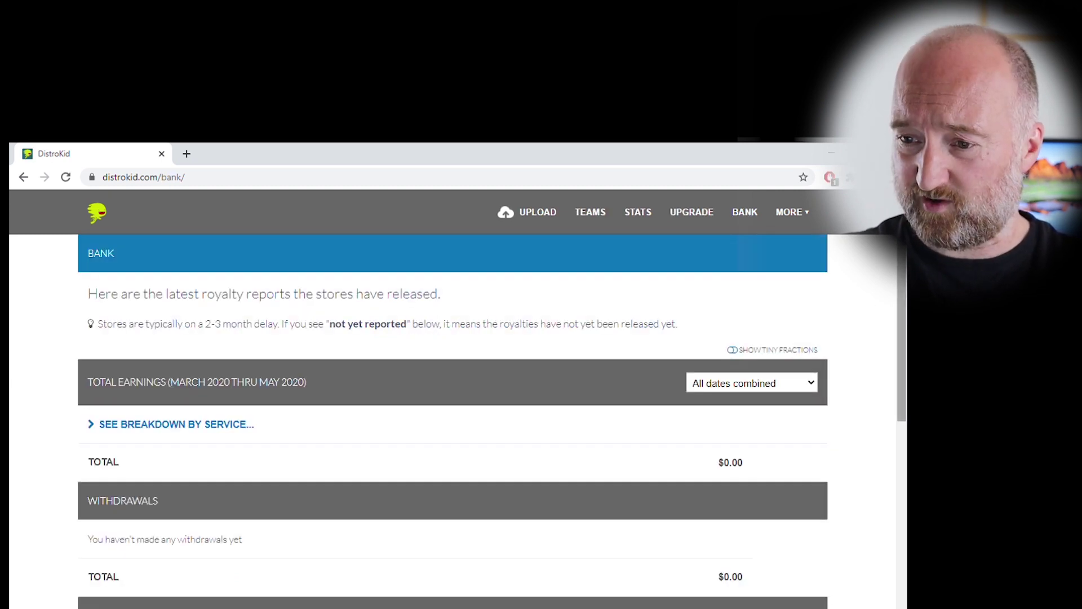
pyautogui.scroll(-1, 491, 403)
pyautogui.scroll(-3, 452, 394)
pyautogui.scroll(4, 453, 395)
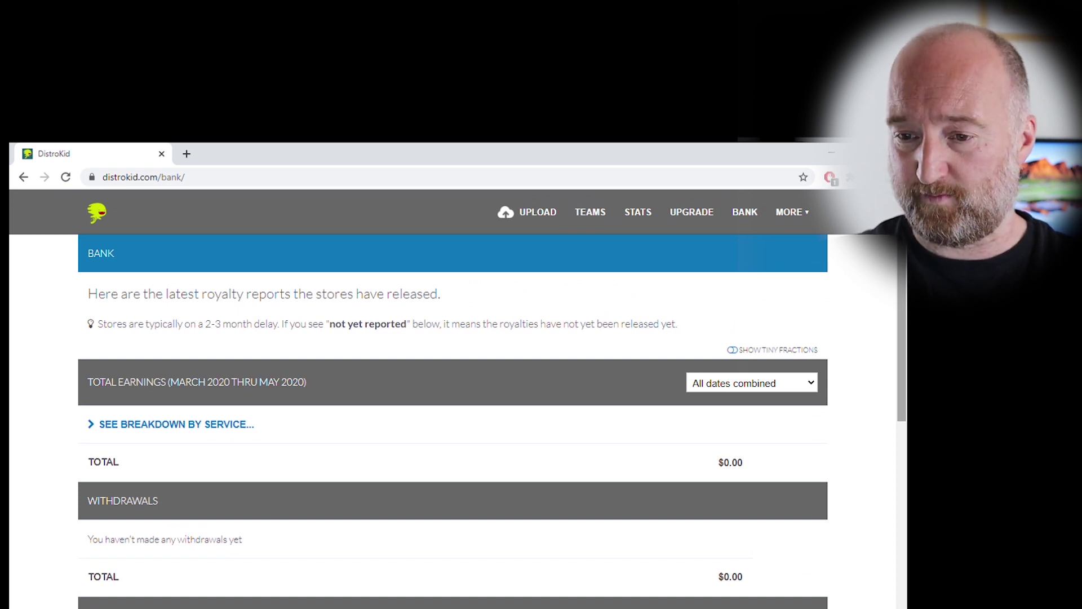
# Step: Open the Baby Yoda Generator from the Meme Video Generator and look over its sample video
pyautogui.click(795, 212)
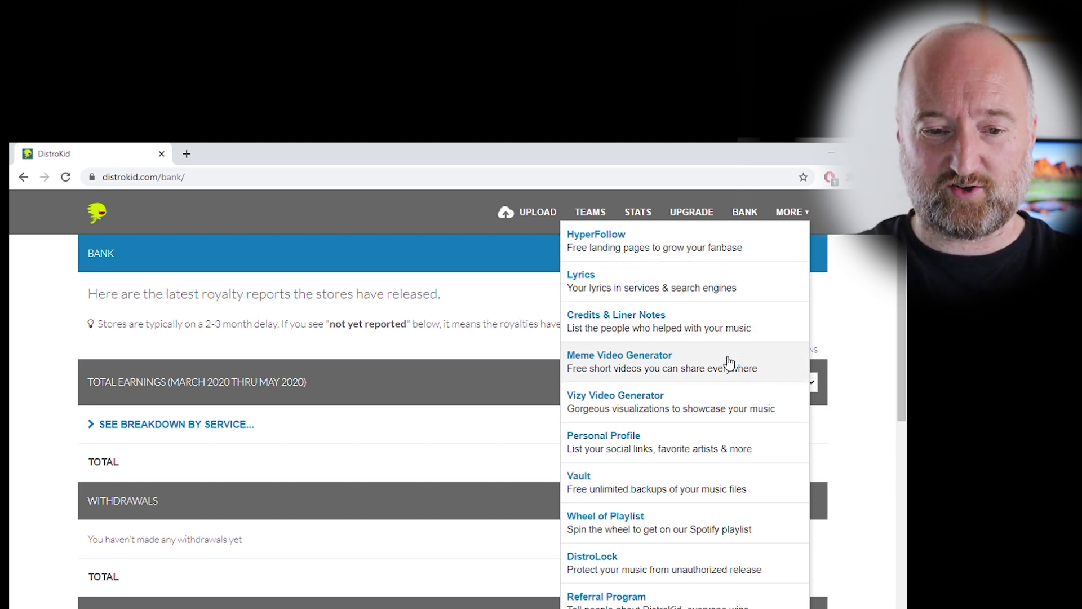
pyautogui.click(730, 363)
pyautogui.click(190, 312)
pyautogui.click(169, 358)
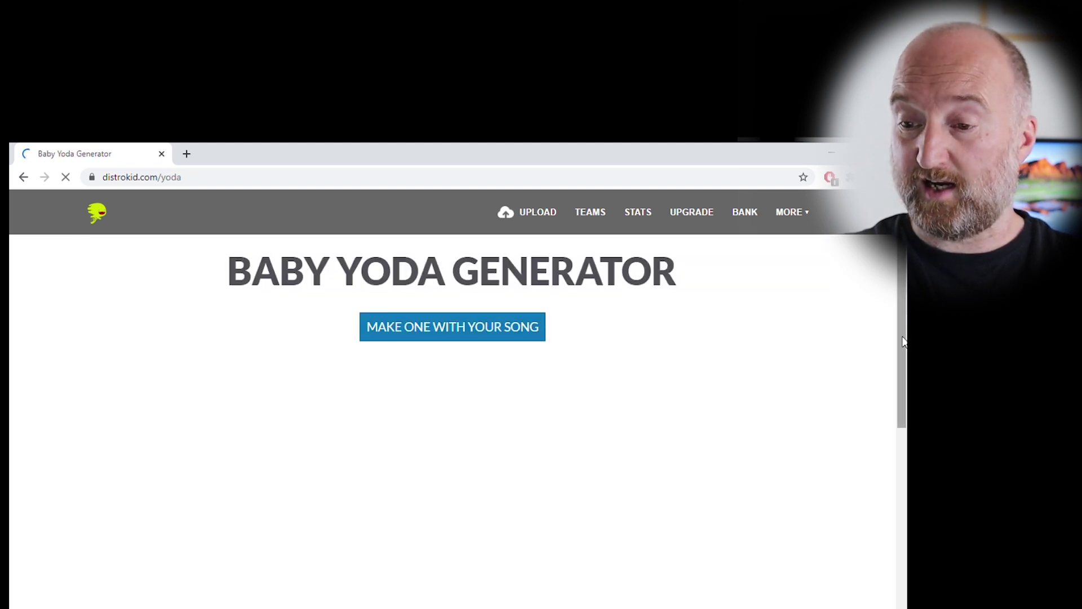
pyautogui.moveTo(899, 354); pyautogui.dragTo(902, 389)
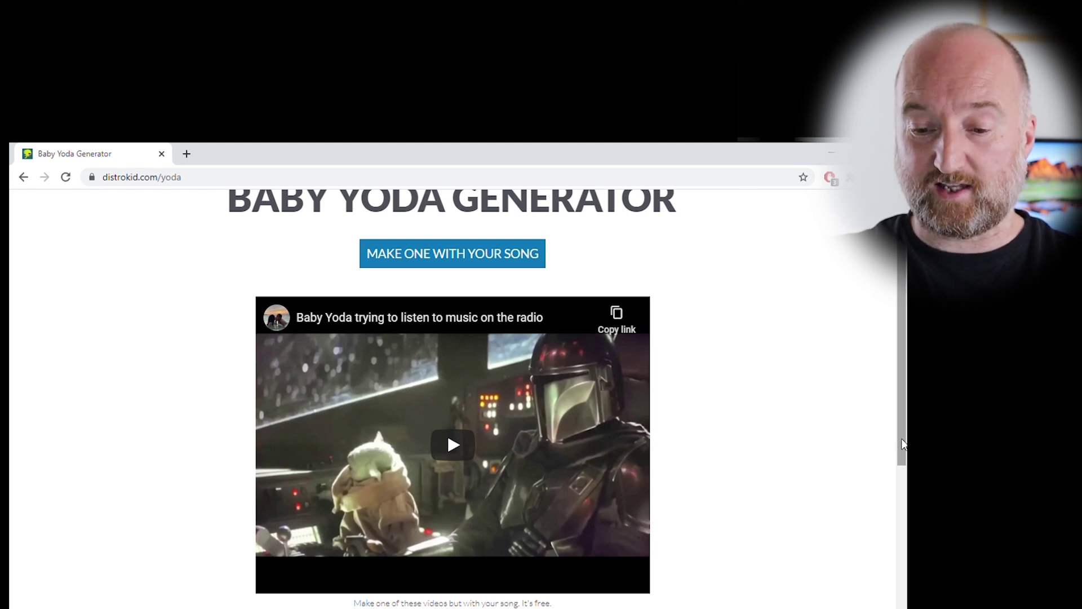
pyautogui.scroll(2, 903, 444)
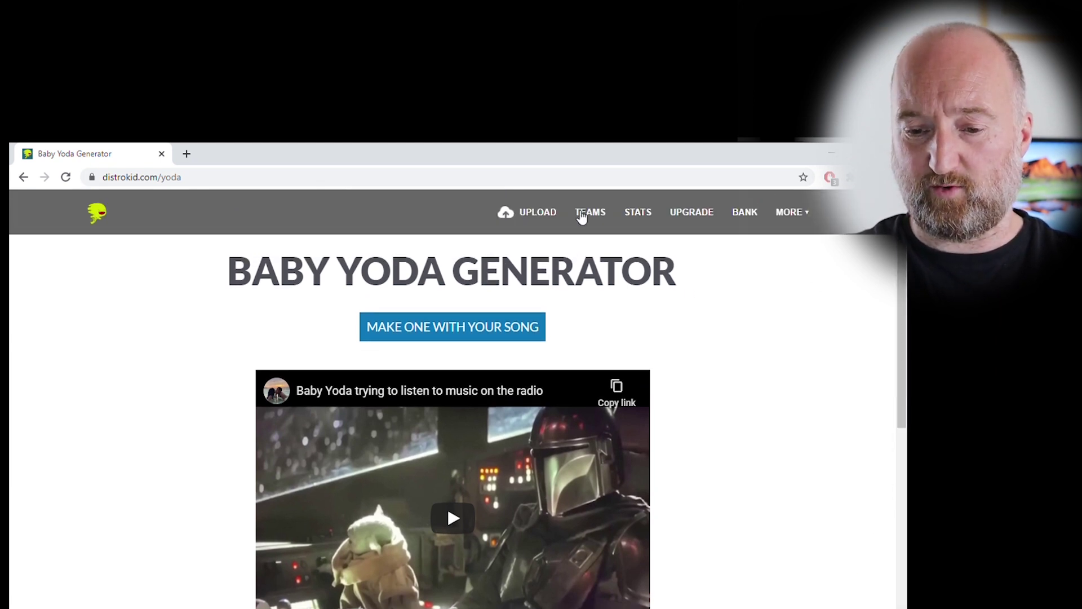
# Step: Open the music upload form and go through the services, number of songs and previous release options to the artist name
pyautogui.click(534, 215)
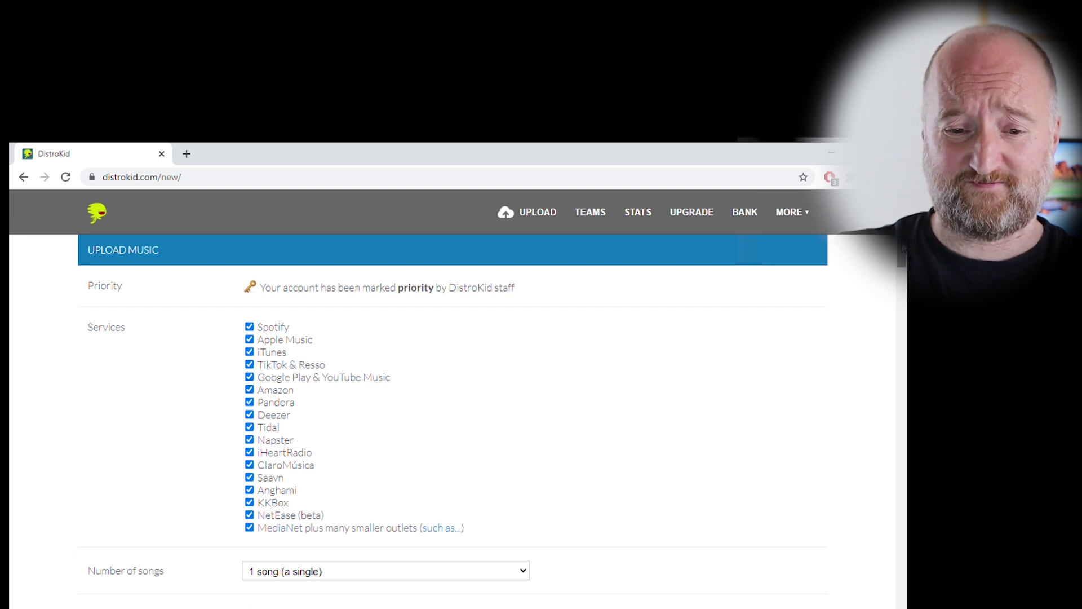
pyautogui.scroll(-2, 901, 248)
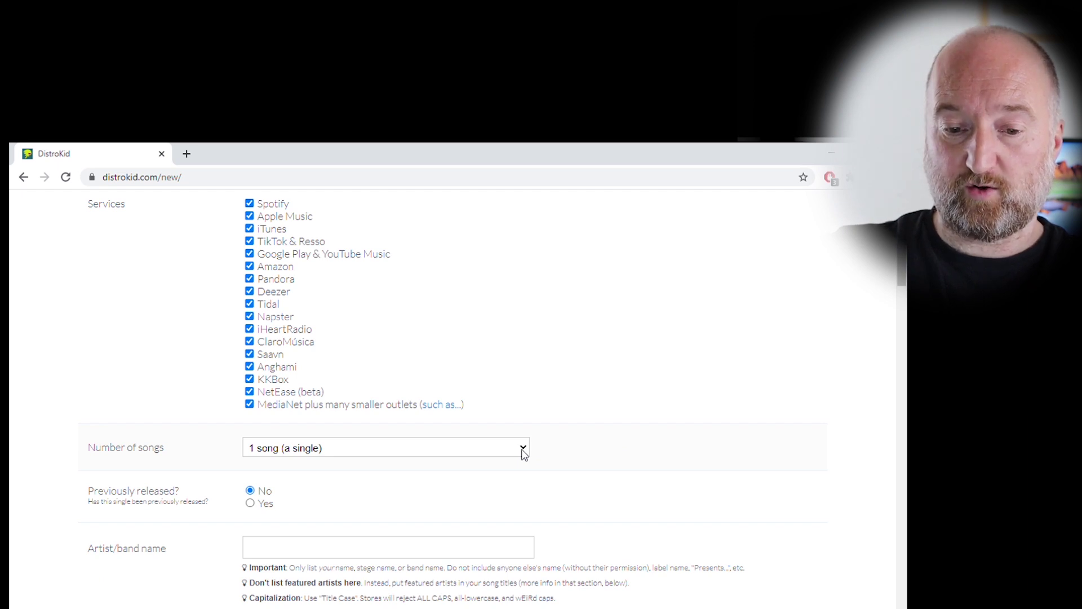
pyautogui.moveTo(904, 263); pyautogui.dragTo(900, 288)
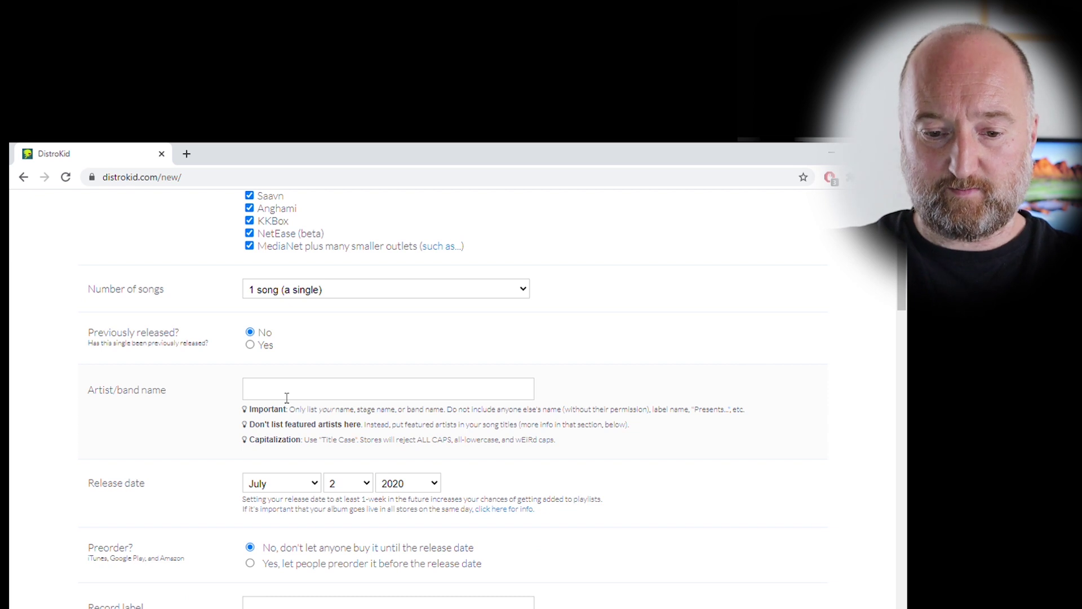
# Step: Enter Pearl Jam as the artist name and check the matching artists in Apple Music and Spotify
pyautogui.write('Pearl Jam')
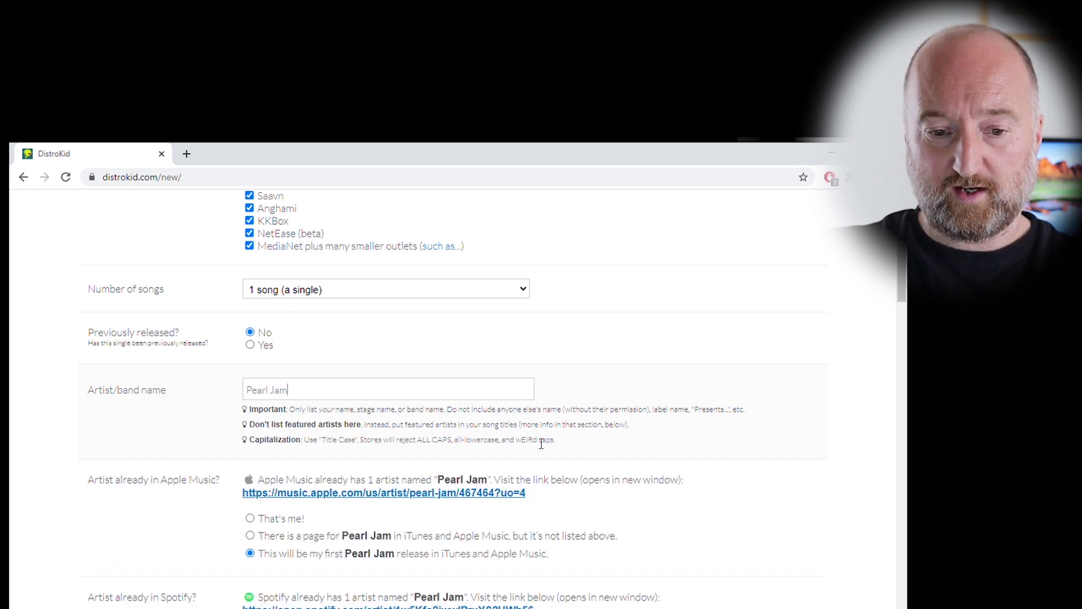
pyautogui.scroll(-1, 904, 313)
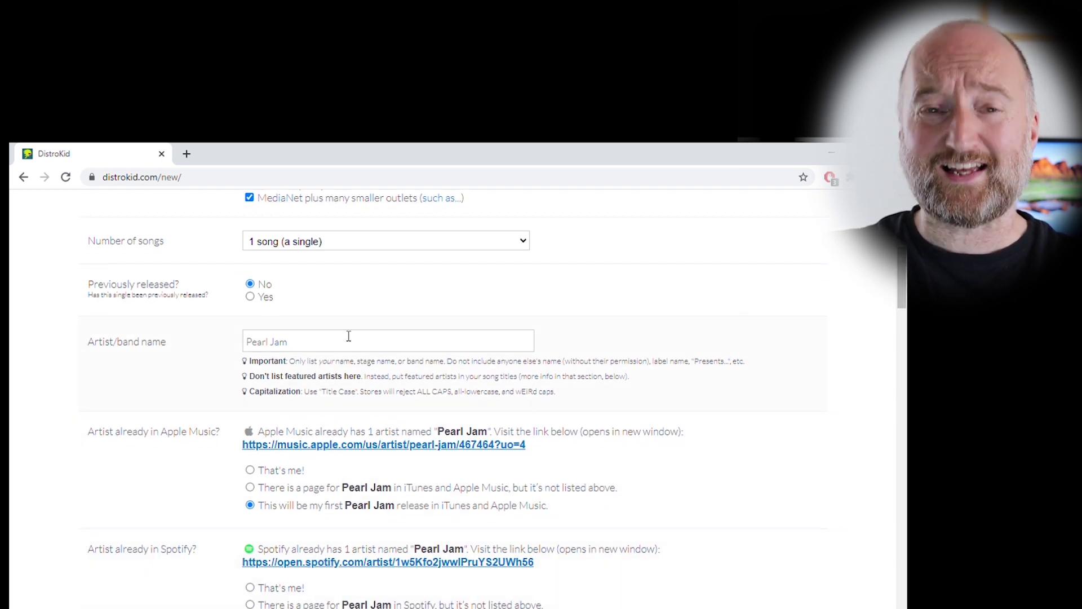
# Step: Replace the artist/band name with Ticketyboo
pyautogui.moveTo(330, 349); pyautogui.dragTo(229, 359)
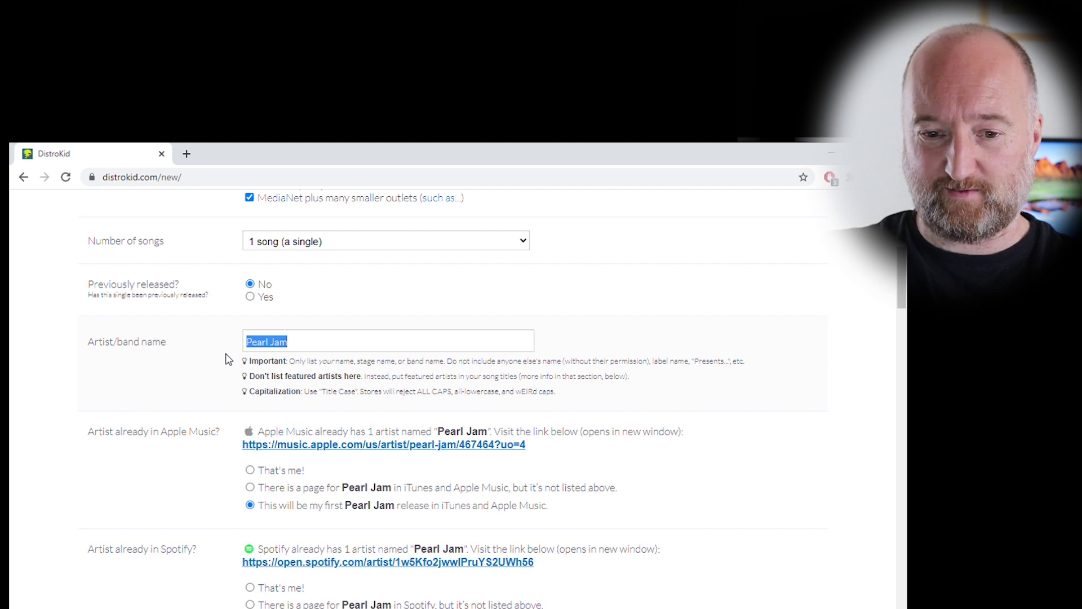
pyautogui.press('BackSpace')
pyautogui.write('T')
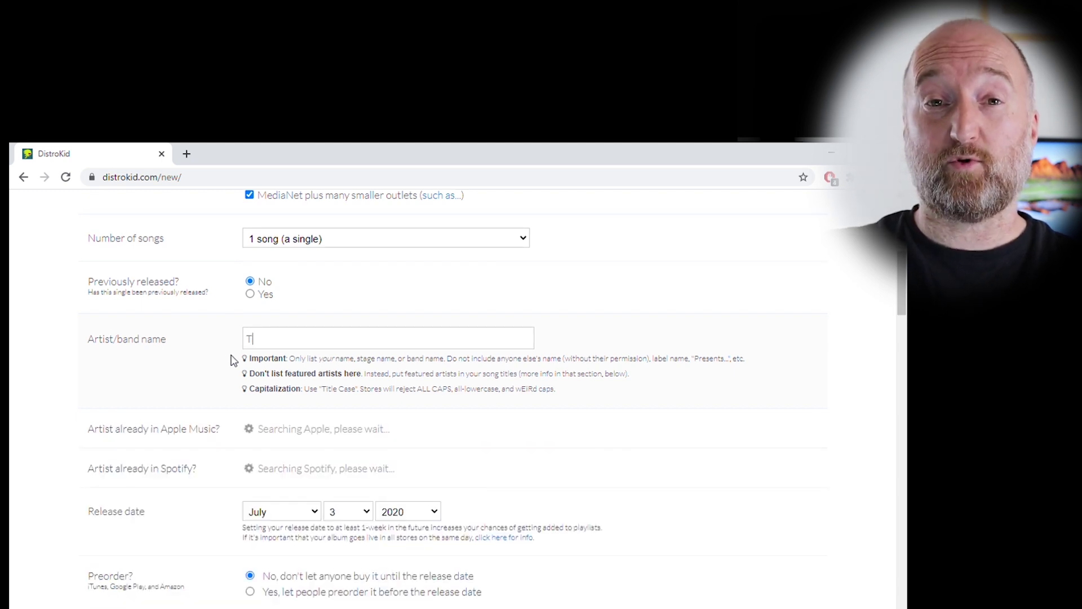
pyautogui.write('icketyboo')
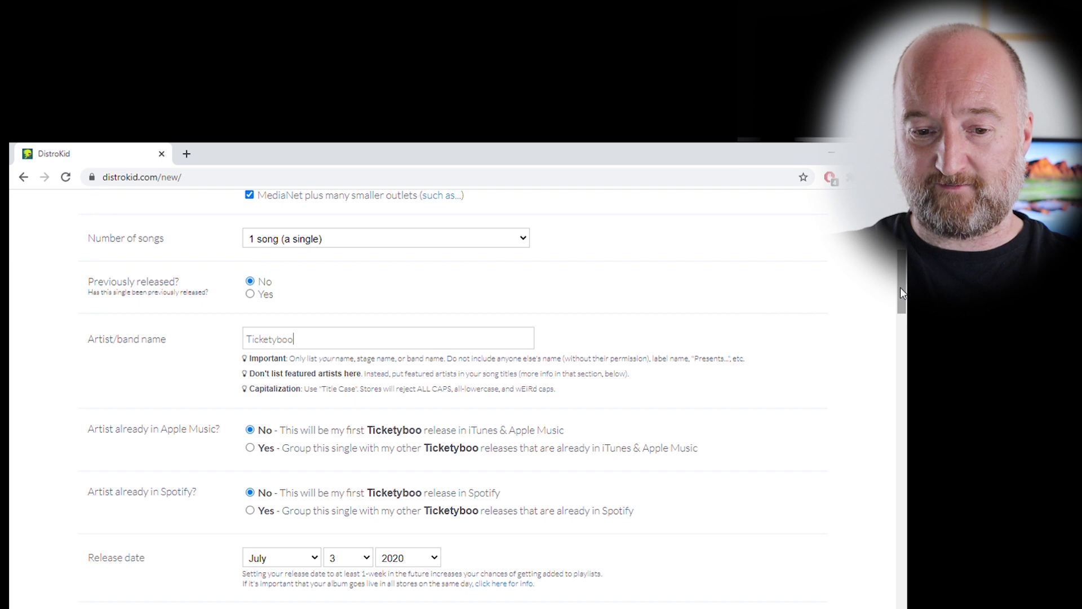
# Step: Enter Pizza Lover as the record label for the single
pyautogui.moveTo(902, 294); pyautogui.dragTo(905, 330)
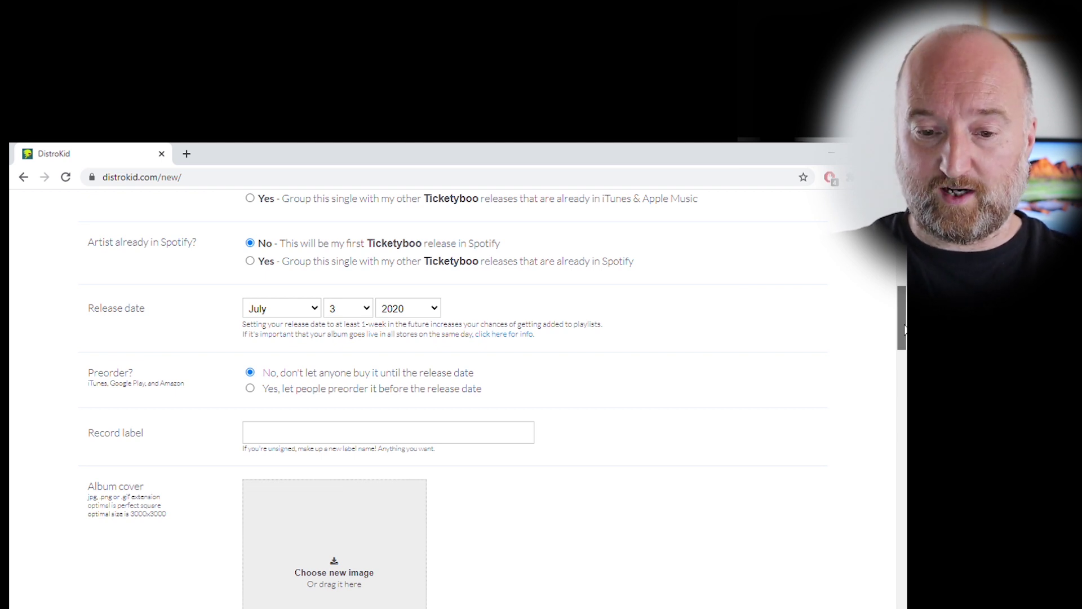
pyautogui.click(289, 439)
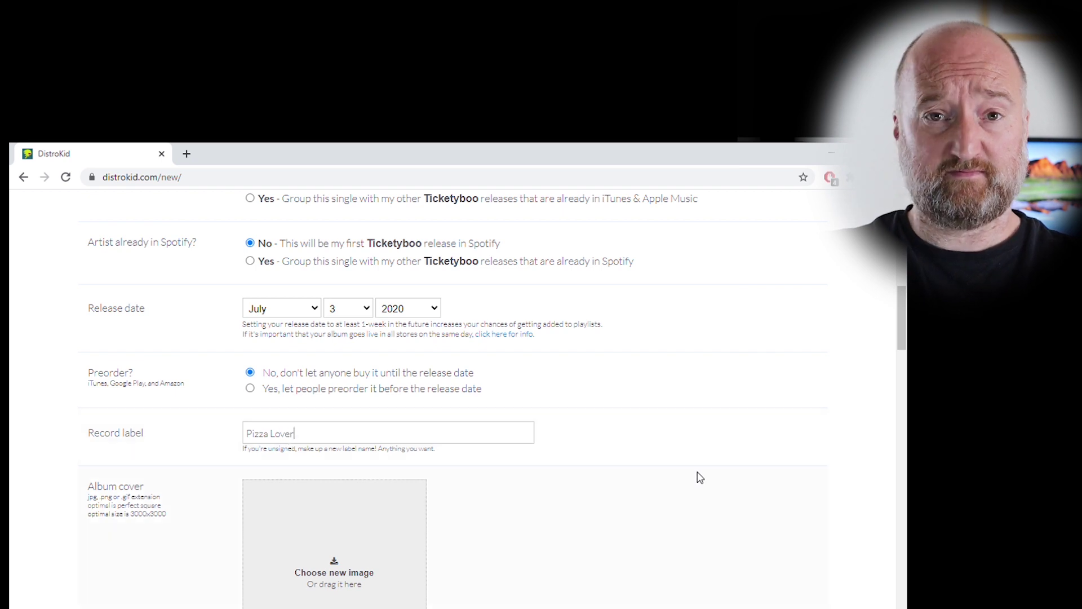
# Step: Set the primary genre to Alternative and the secondary genre to Rock
pyautogui.moveTo(905, 307); pyautogui.dragTo(906, 340)
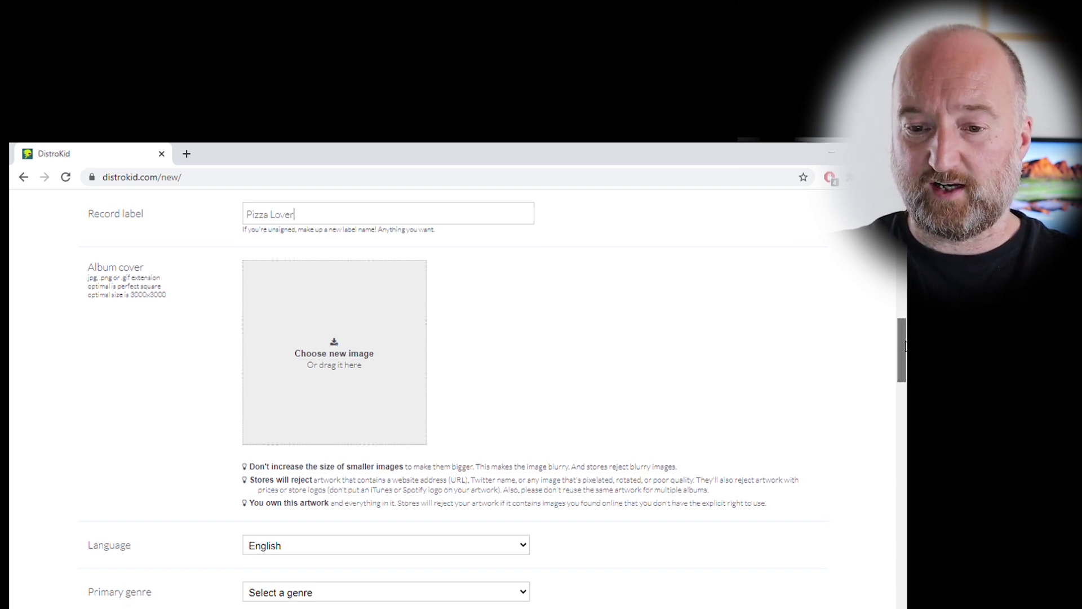
pyautogui.scroll(-3, 553, 424)
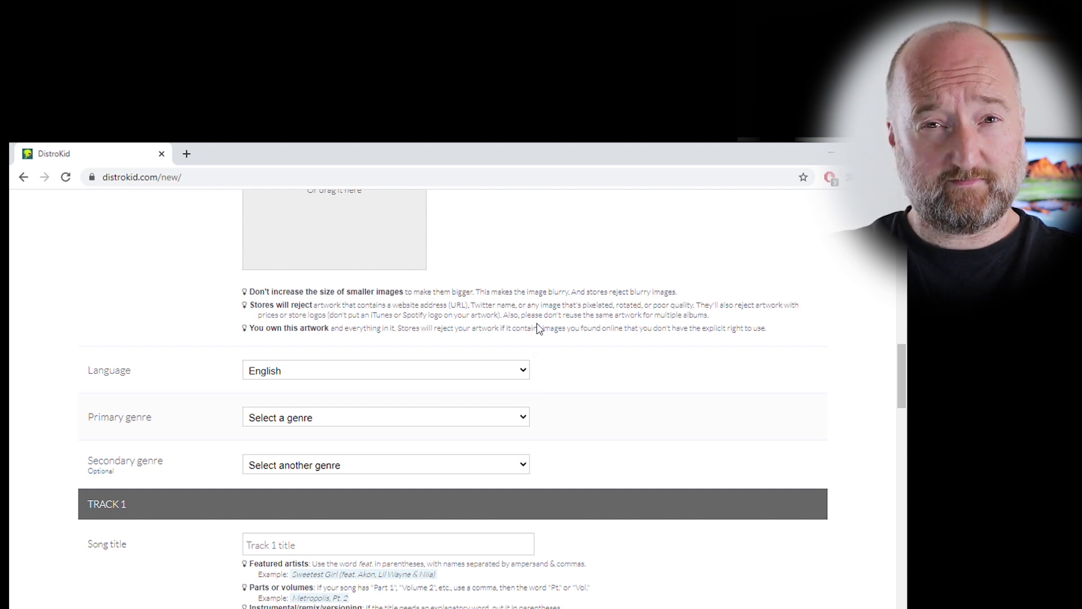
pyautogui.click(345, 184)
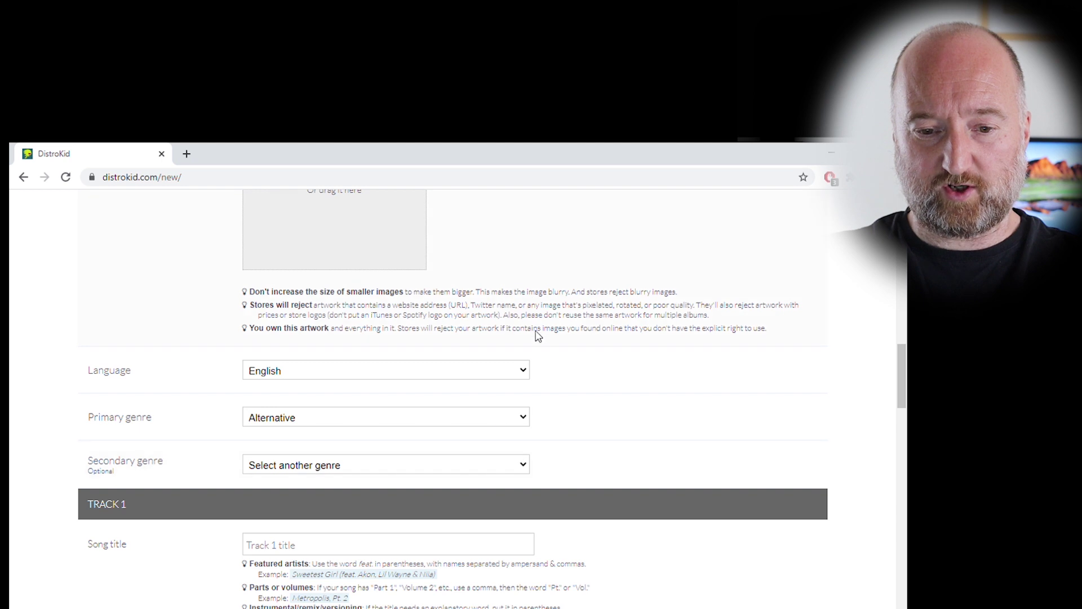
pyautogui.click(479, 399)
# Step: Mark track 1 as instrumental with no lyrics and choose to specify the preview clip's start time
pyautogui.moveTo(904, 389); pyautogui.dragTo(904, 396)
pyautogui.scroll(-3, 807, 472)
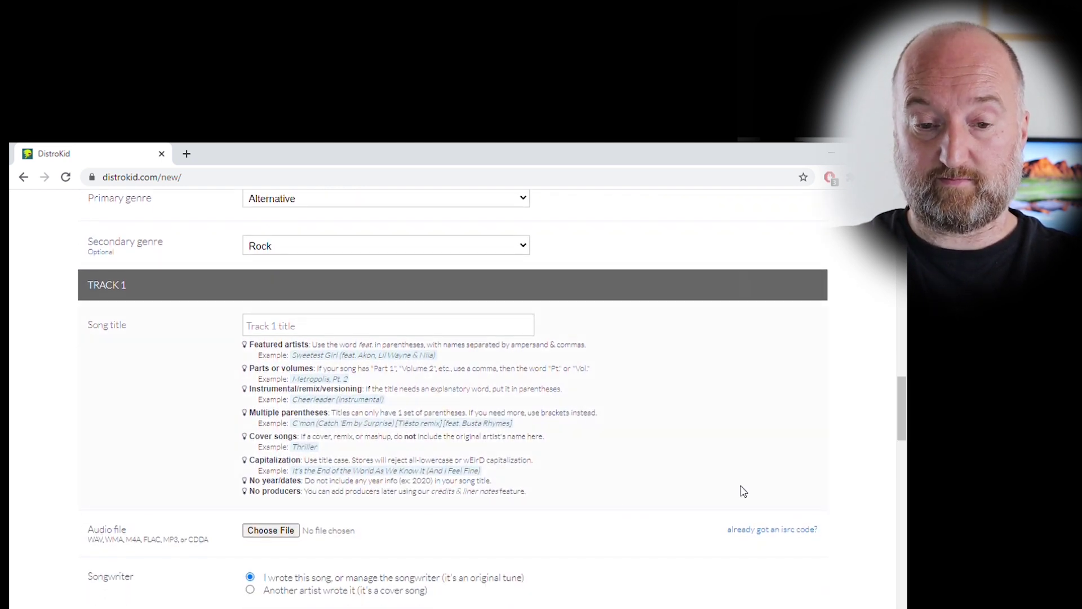
pyautogui.click(302, 329)
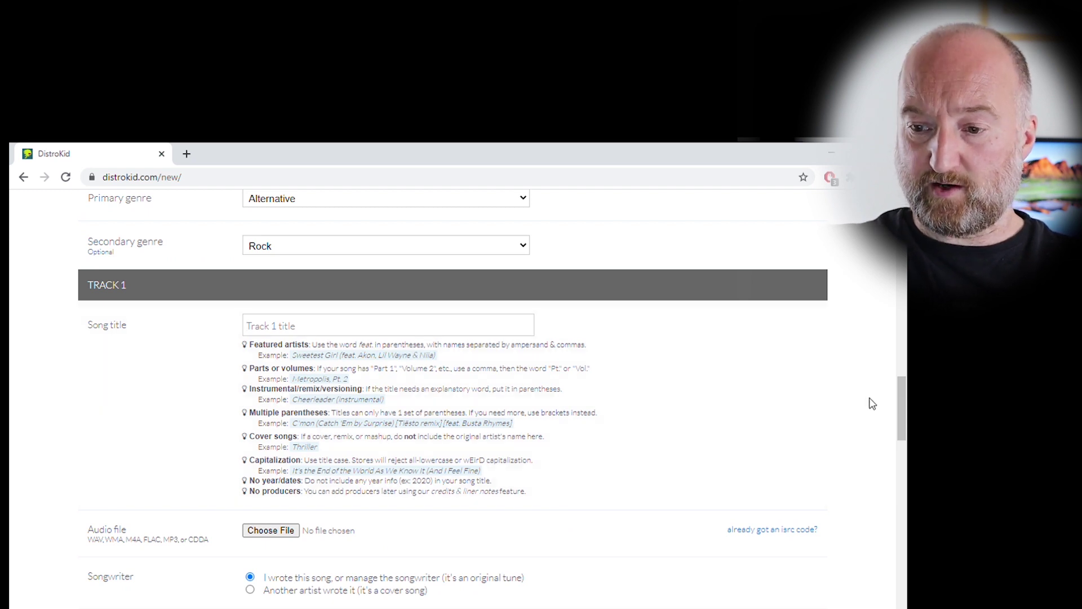
pyautogui.moveTo(905, 404); pyautogui.dragTo(905, 430)
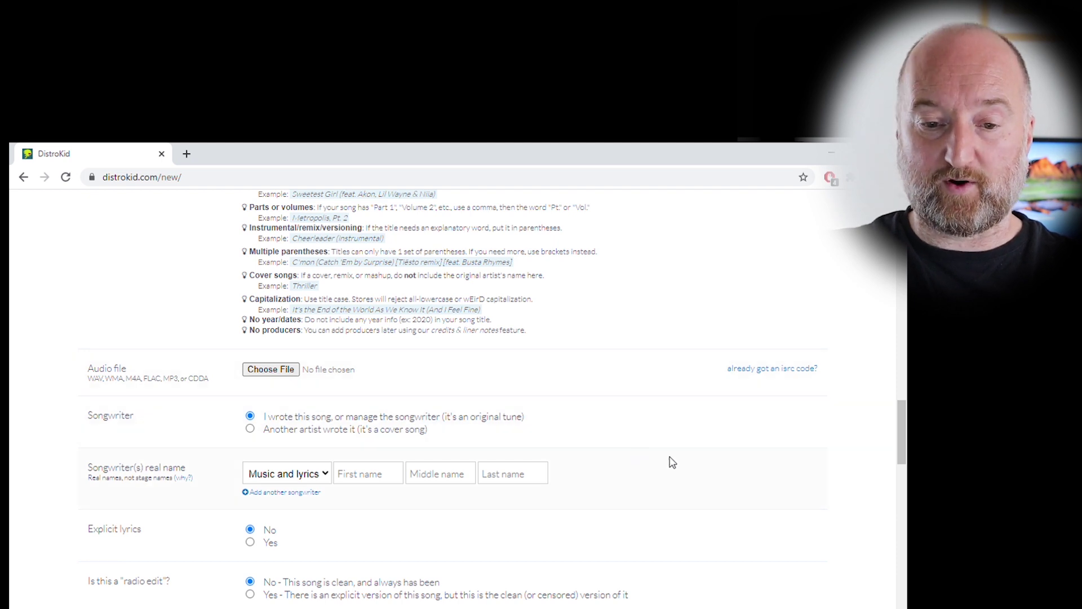
pyautogui.moveTo(904, 421); pyautogui.dragTo(902, 464)
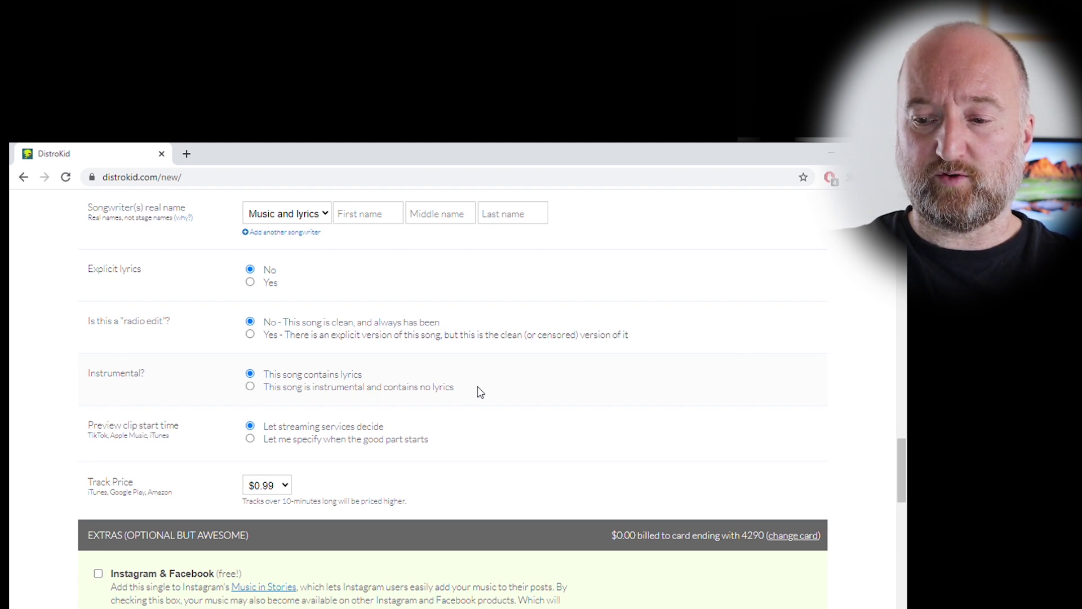
pyautogui.click(250, 387)
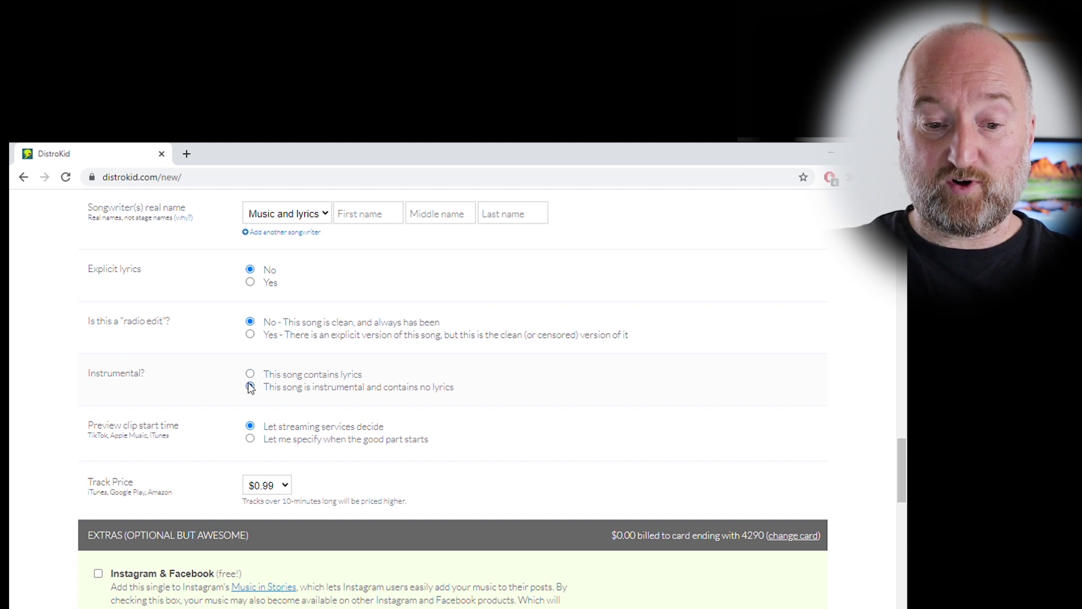
pyautogui.click(349, 442)
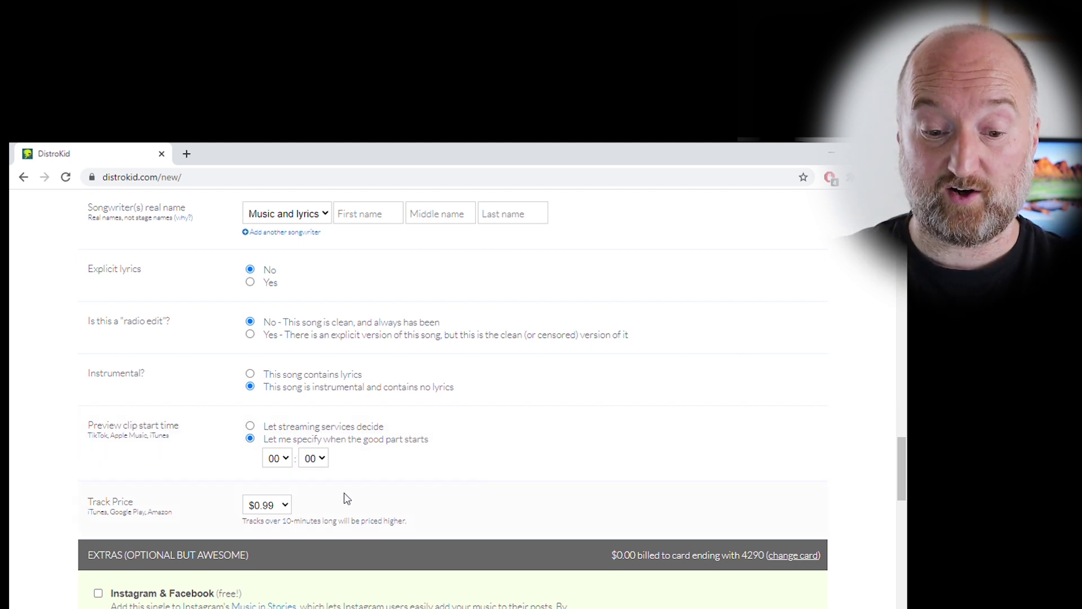
# Step: Review the track price note, the optional paid extras and the mandatory checkboxes at the end of the upload form
pyautogui.tripleClick(274, 522)
pyautogui.moveTo(906, 478); pyautogui.dragTo(906, 526)
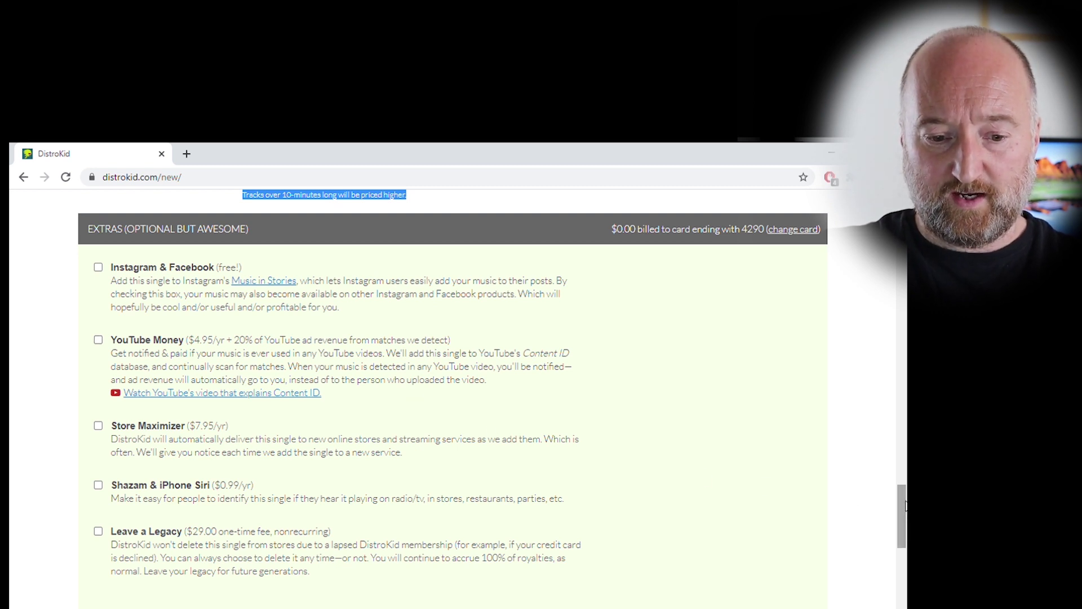
pyautogui.moveTo(906, 506); pyautogui.dragTo(906, 538)
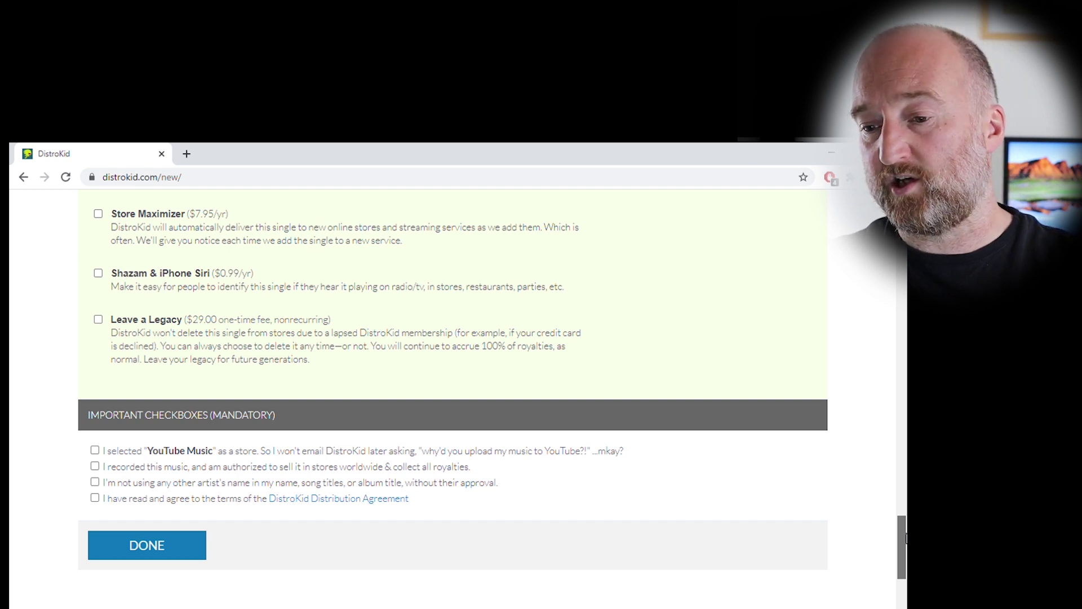
pyautogui.moveTo(907, 538); pyautogui.dragTo(907, 569)
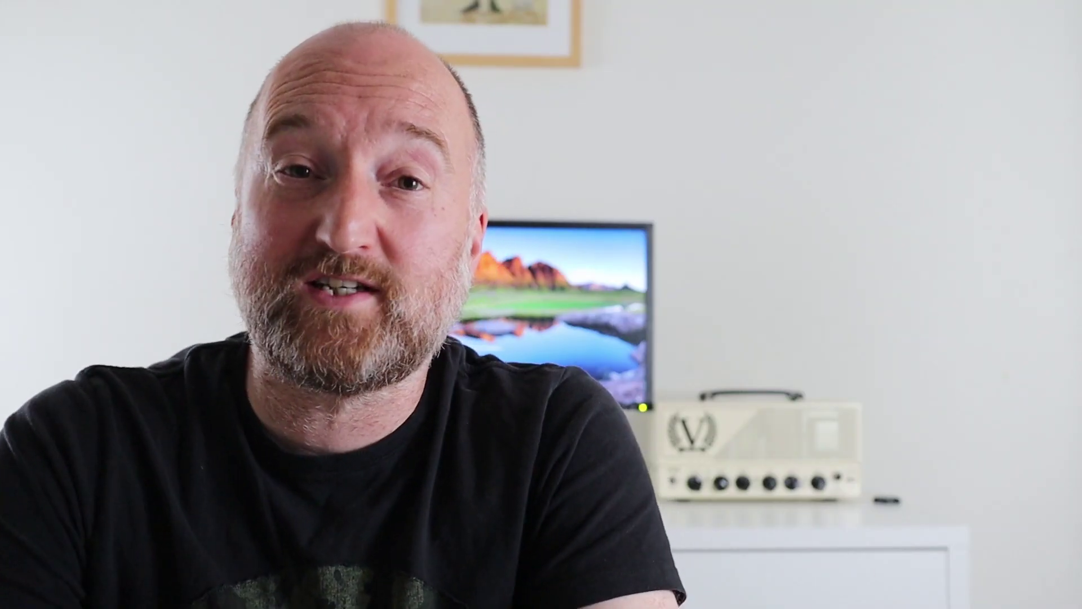